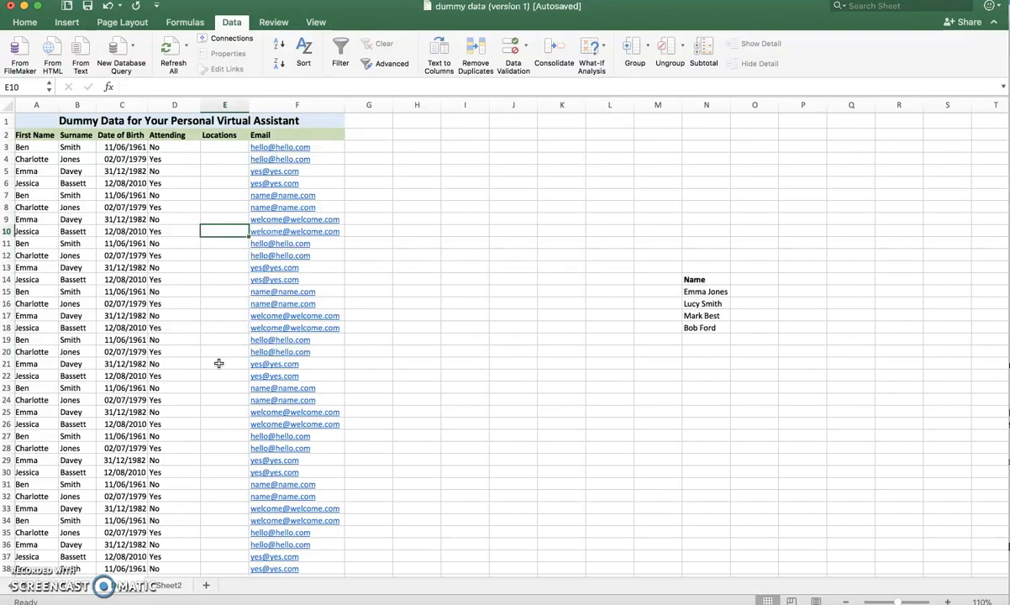
# - Review the Locations column and the list of locations on Sheet2
pyautogui.click(218, 364)
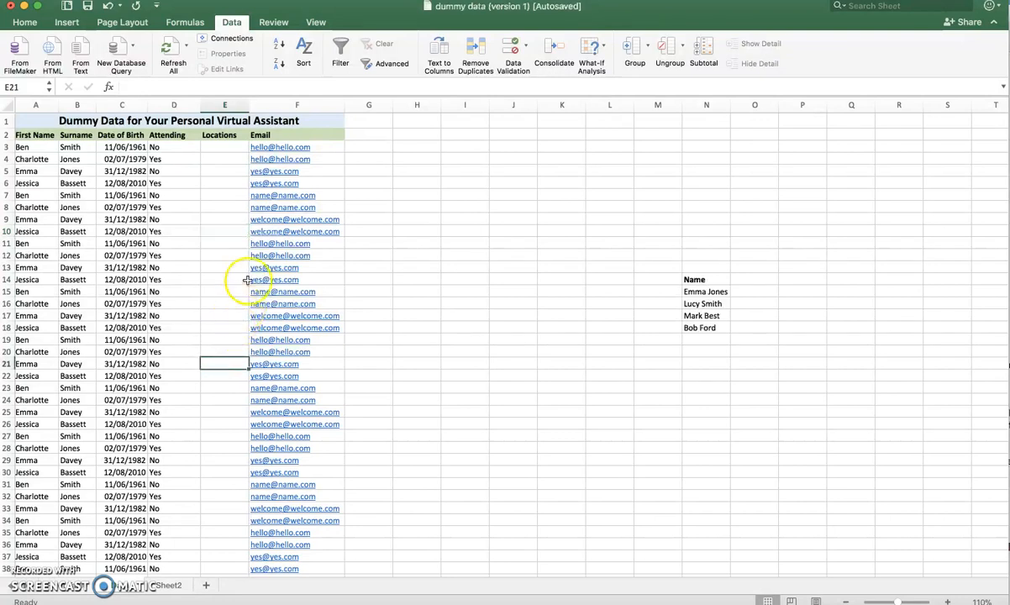
pyautogui.click(226, 208)
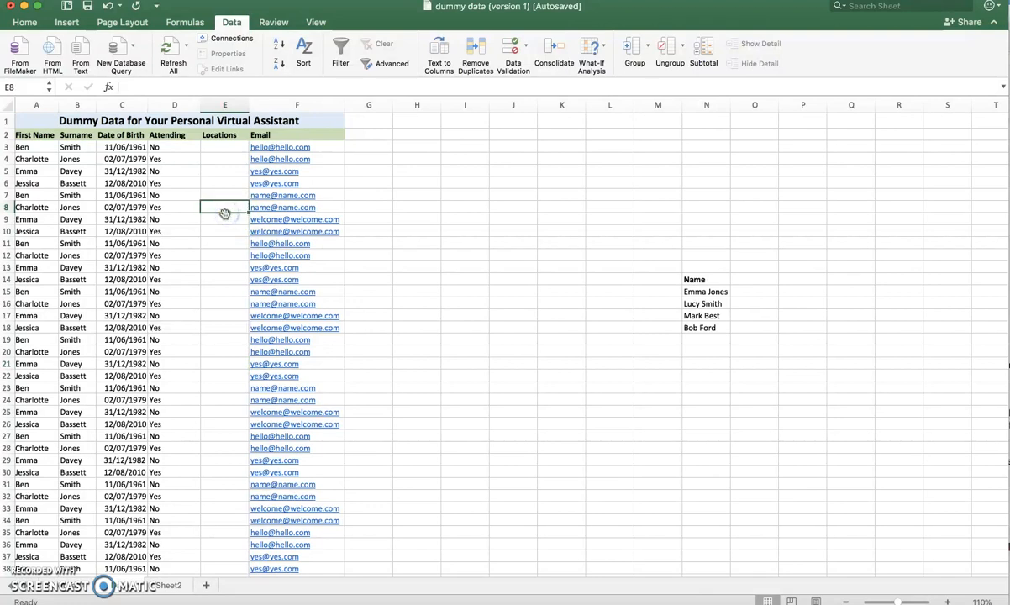
pyautogui.click(218, 195)
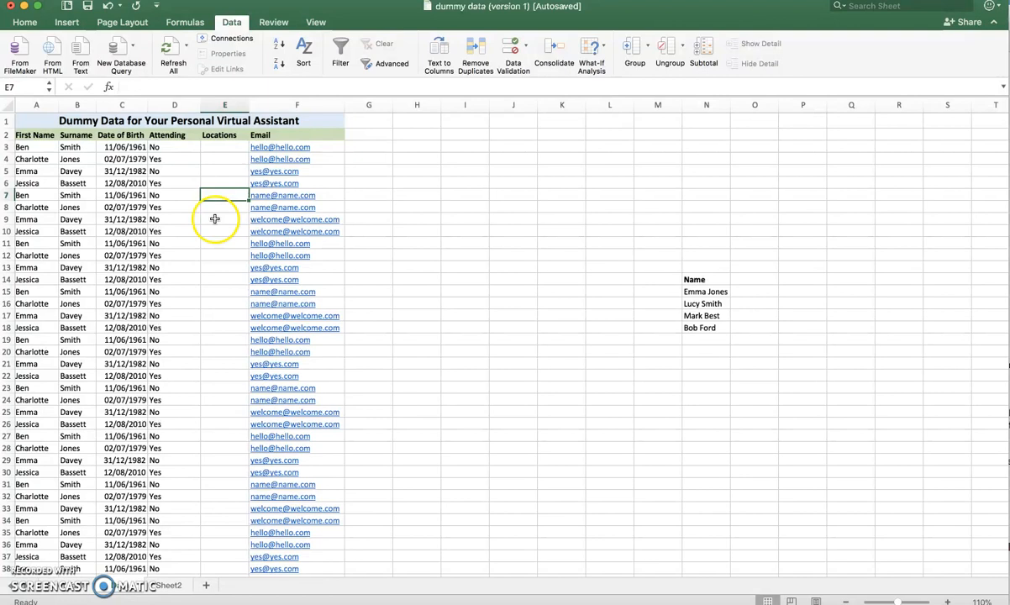
pyautogui.click(224, 149)
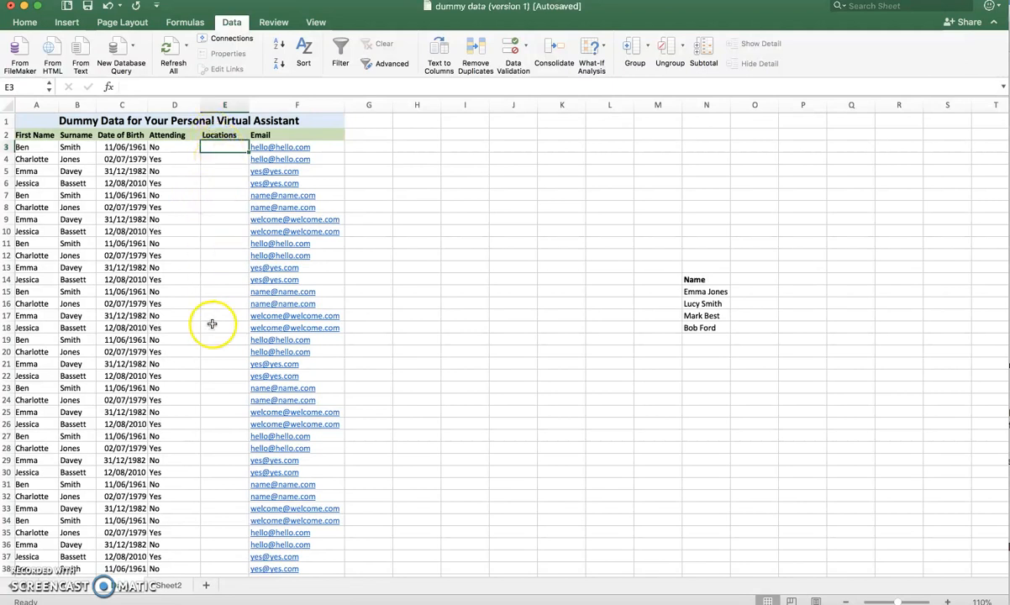
pyautogui.click(172, 586)
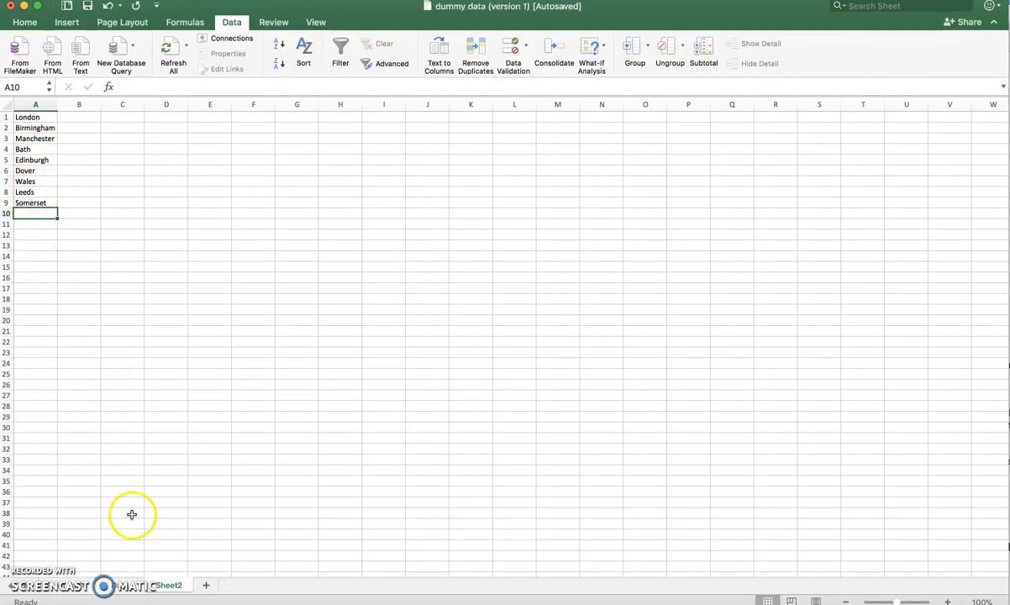
pyautogui.click(114, 586)
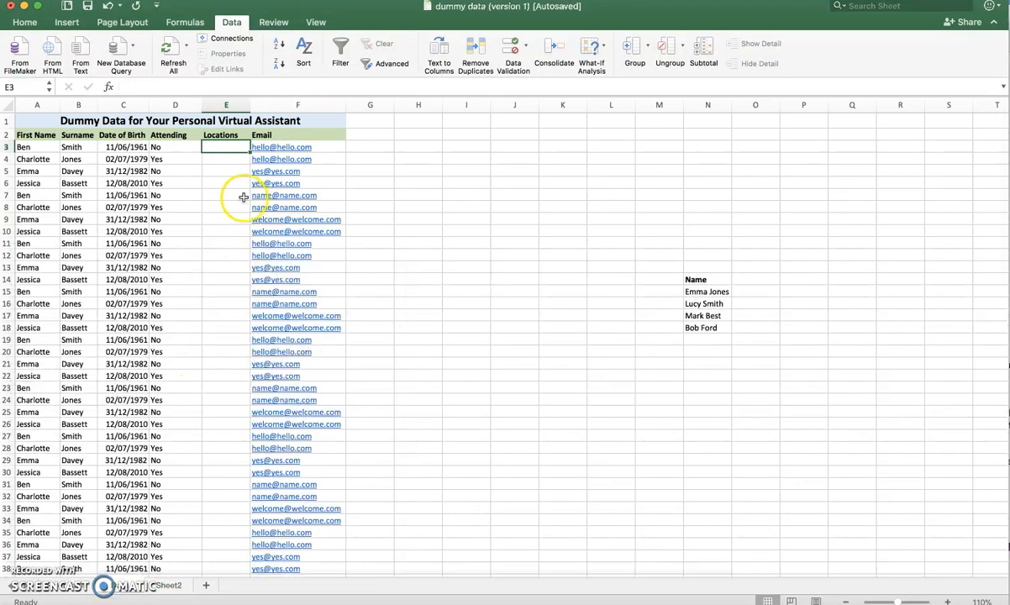
# - Apply List data validation to column E, using the locations in Sheet2 cells A1:A9 as the source
pyautogui.click(223, 102)
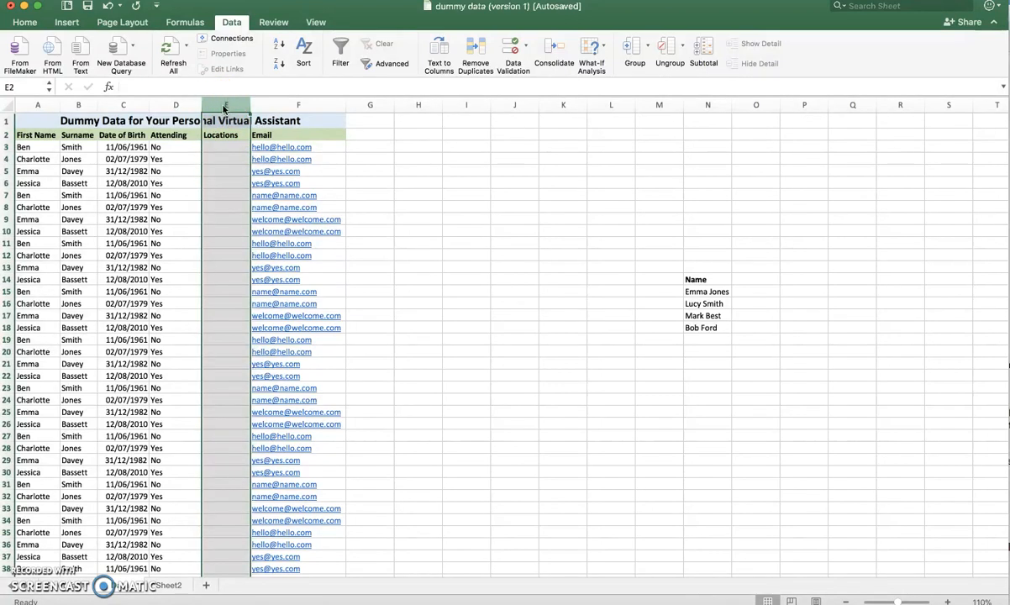
pyautogui.click(231, 23)
pyautogui.click(230, 24)
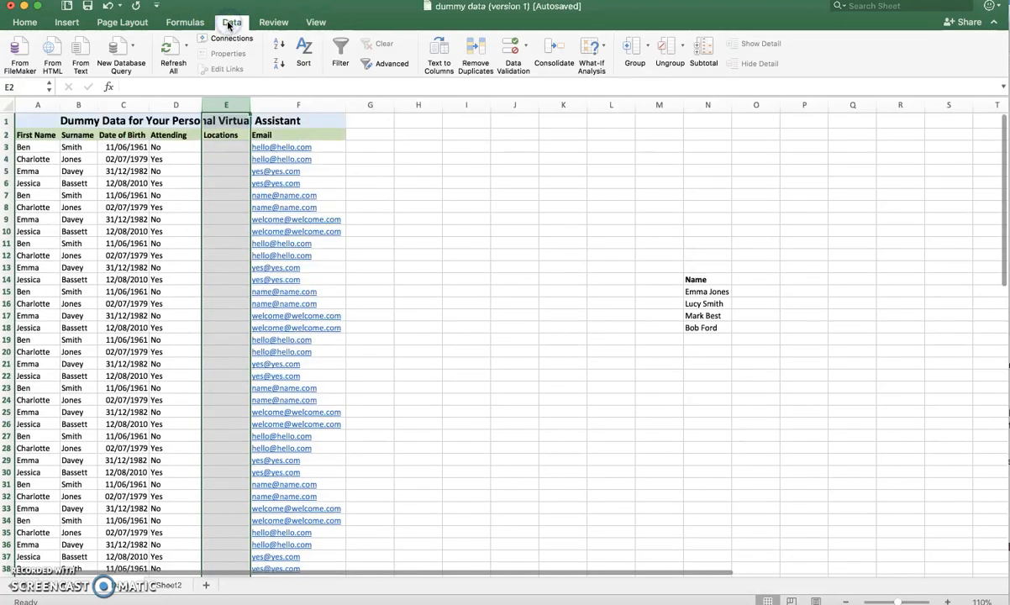
pyautogui.click(526, 51)
pyautogui.click(540, 70)
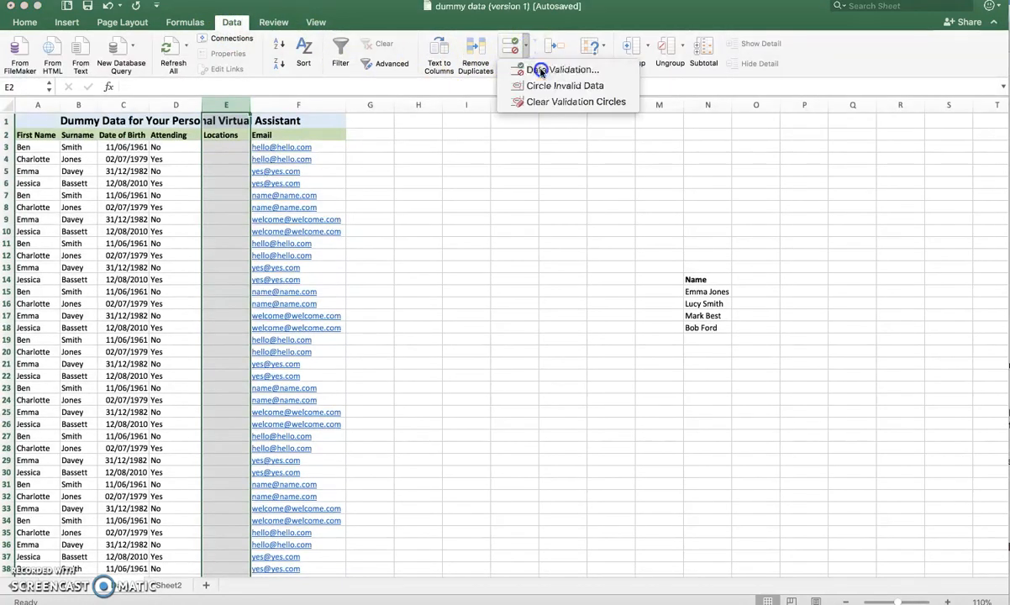
pyautogui.click(412, 20)
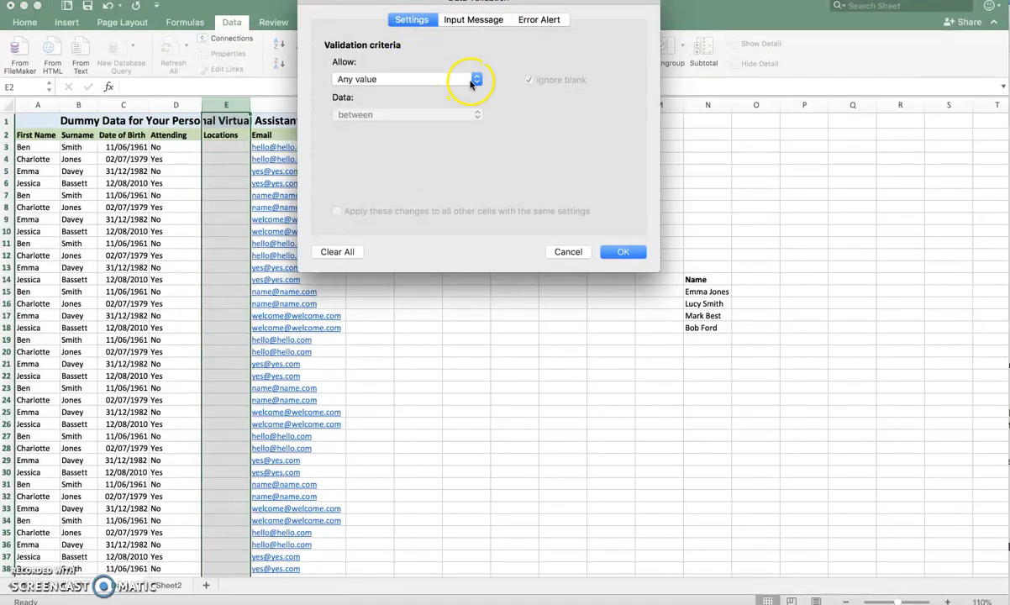
pyautogui.click(478, 81)
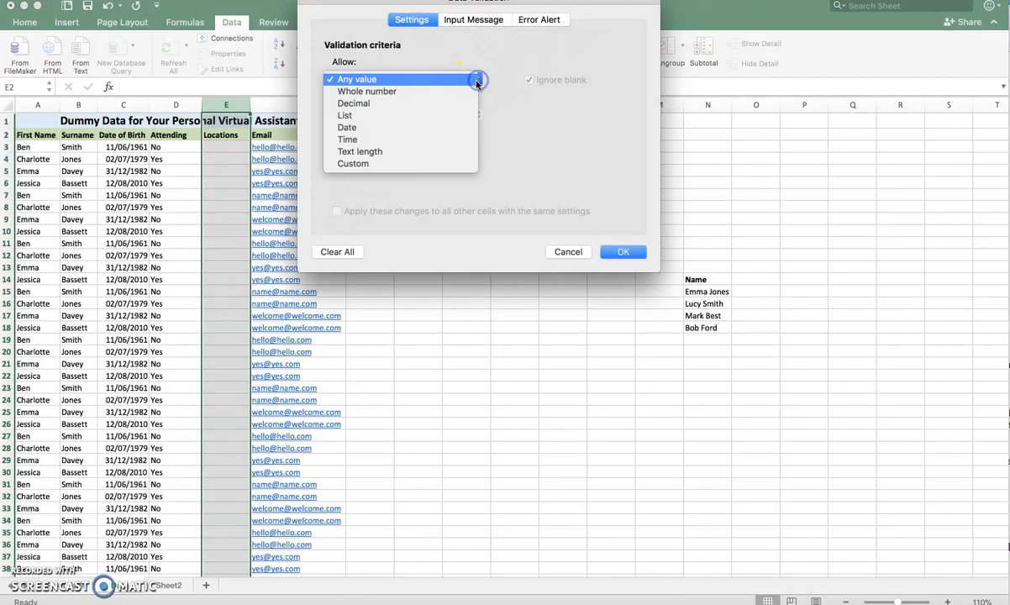
pyautogui.click(371, 119)
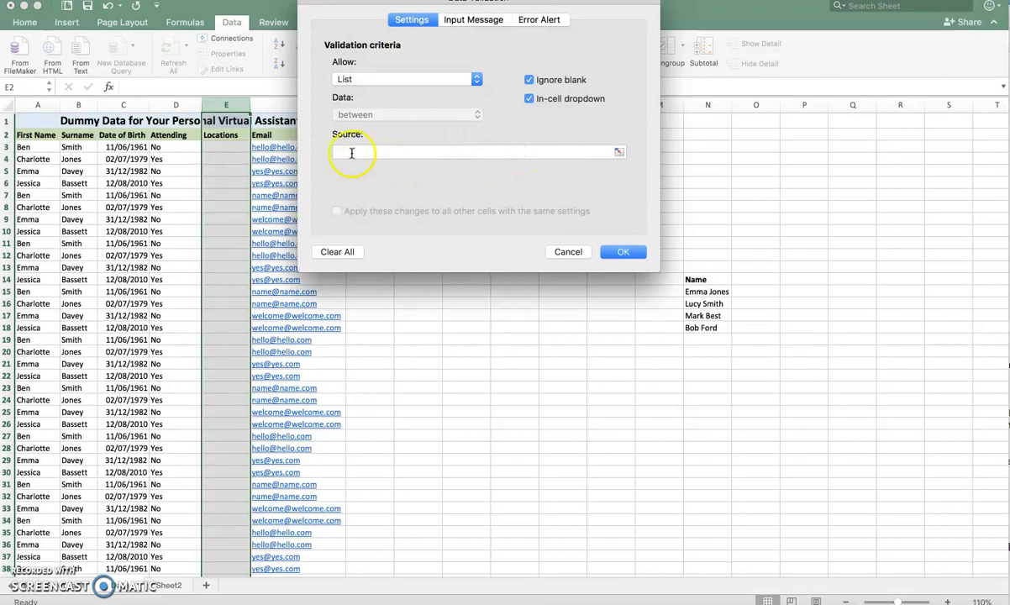
pyautogui.click(618, 153)
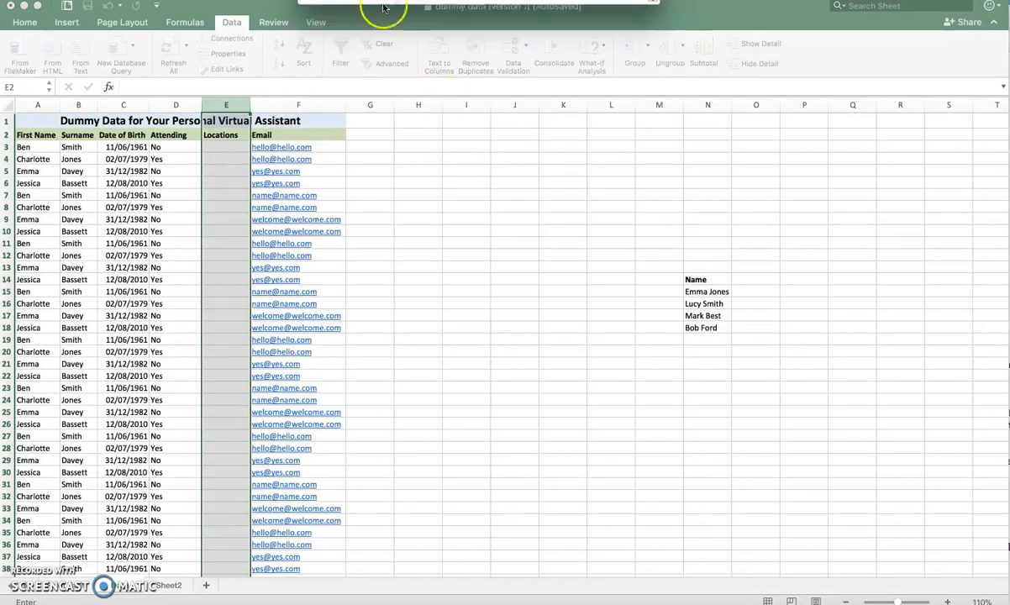
pyautogui.click(170, 585)
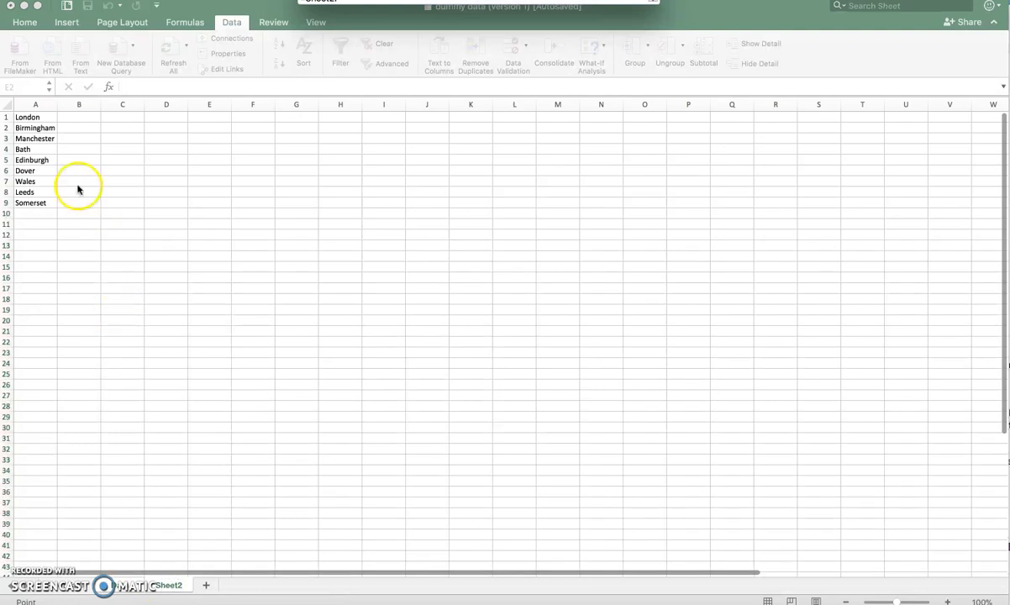
pyautogui.moveTo(37, 117); pyautogui.dragTo(37, 157)
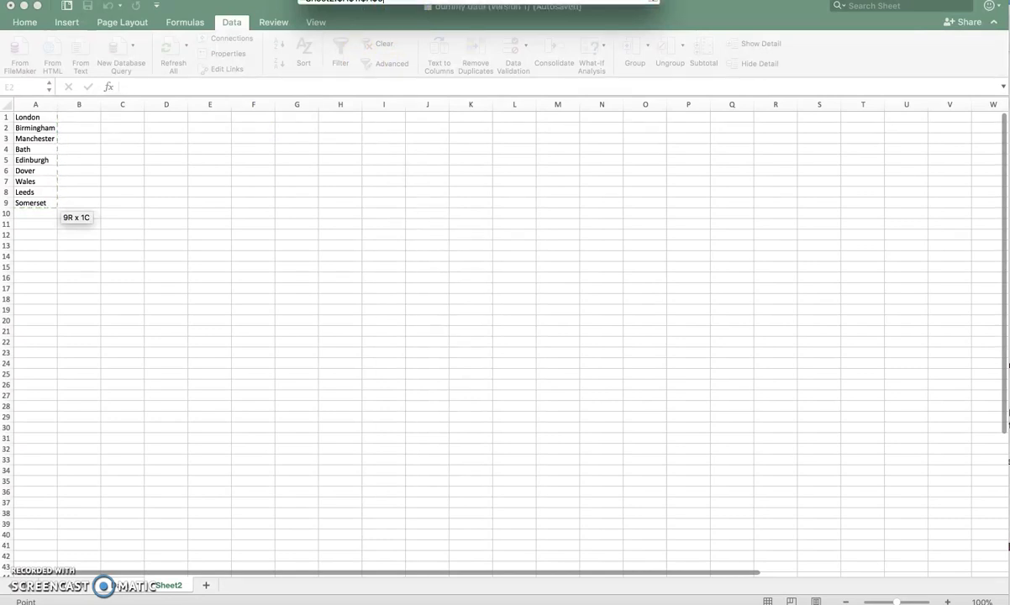
pyautogui.click(631, 4)
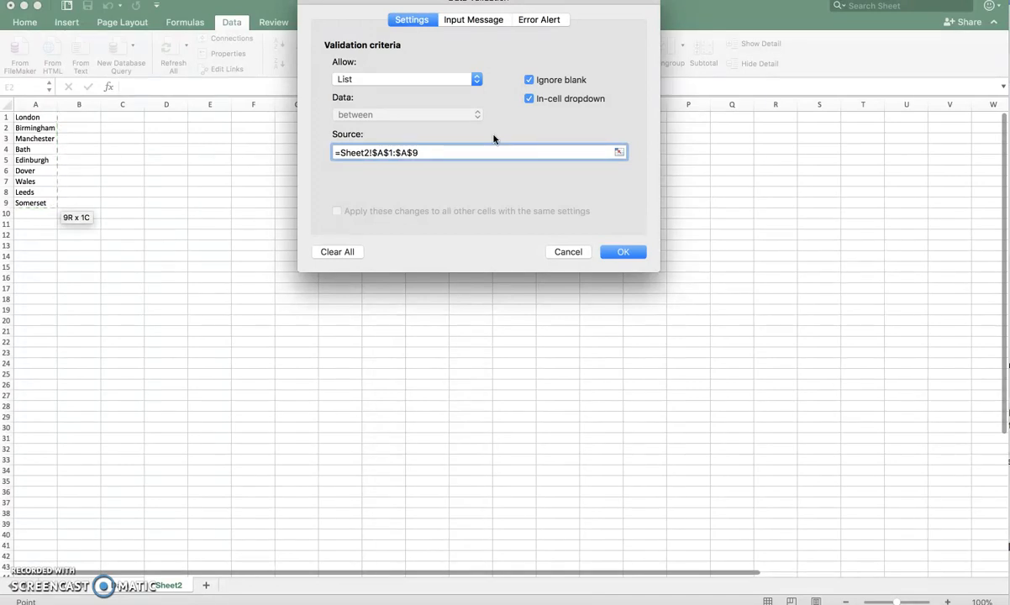
pyautogui.moveTo(495, 139)
pyautogui.mouseDown()
pyautogui.moveTo(485, 132)
pyautogui.moveTo(498, 131)
pyautogui.mouseUp()
# - Add a Stop error alert titled "Use list provided" with the message "Please use the dropdown list provided. Please contact management if you would like any new locations added. Thank you." and apply
pyautogui.click(548, 21)
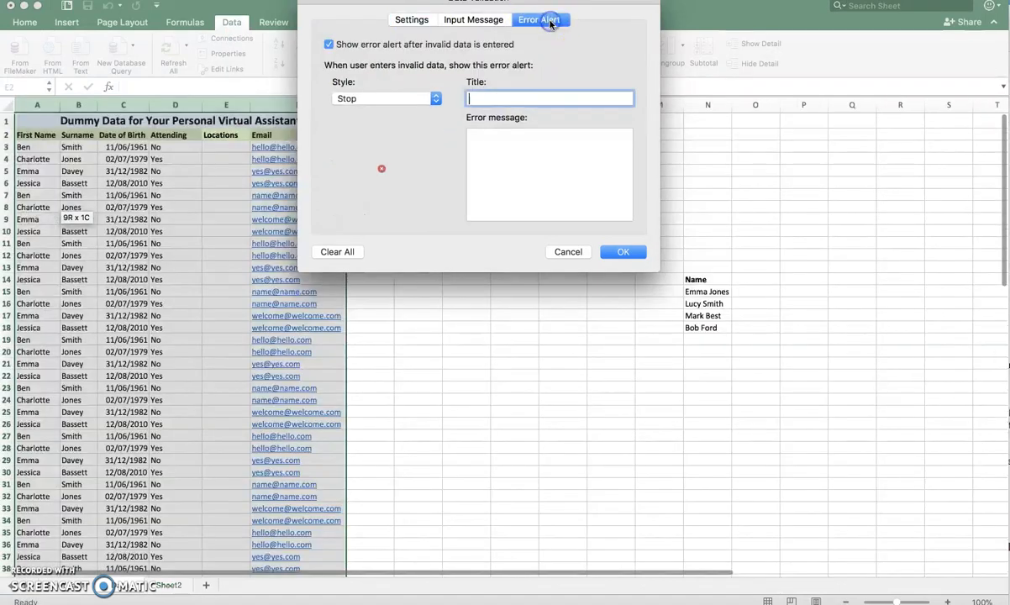
pyautogui.click(434, 100)
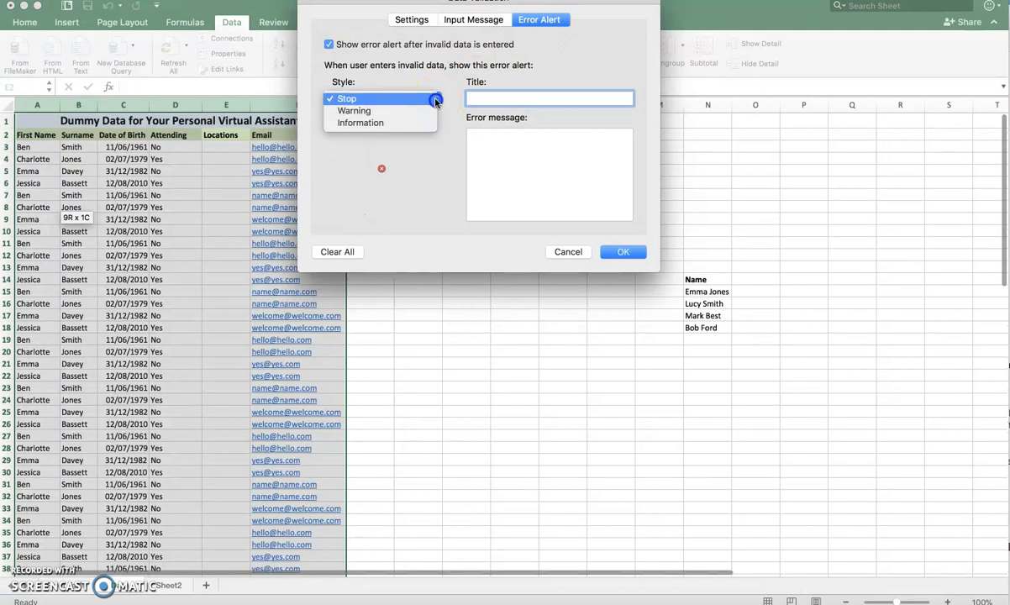
pyautogui.click(352, 102)
pyautogui.click(502, 97)
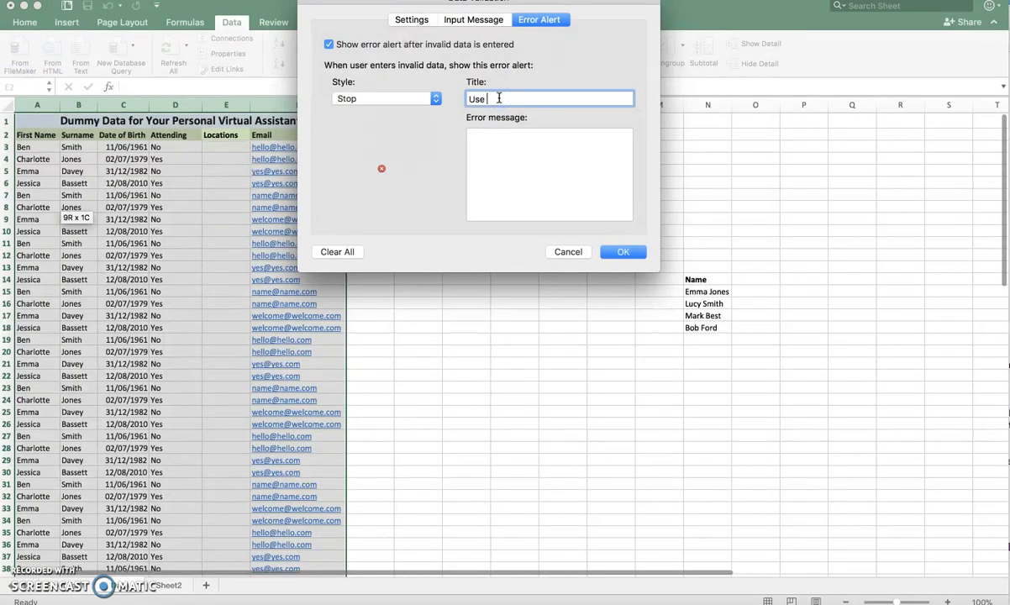
pyautogui.write('Use list provided')
pyautogui.click(497, 148)
pyautogui.write('P')
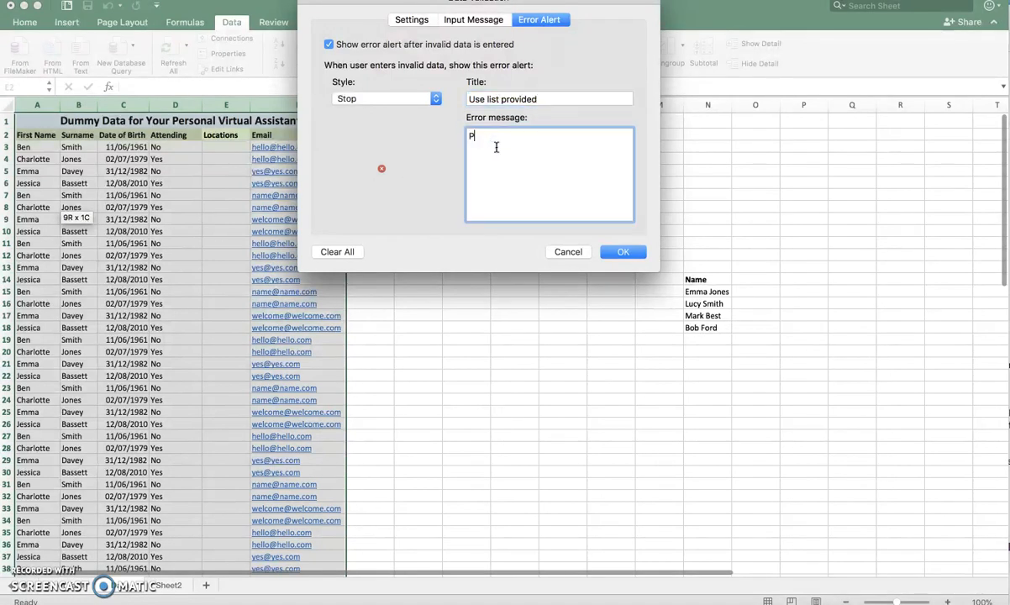
pyautogui.write('lease use the dropdown list provi')
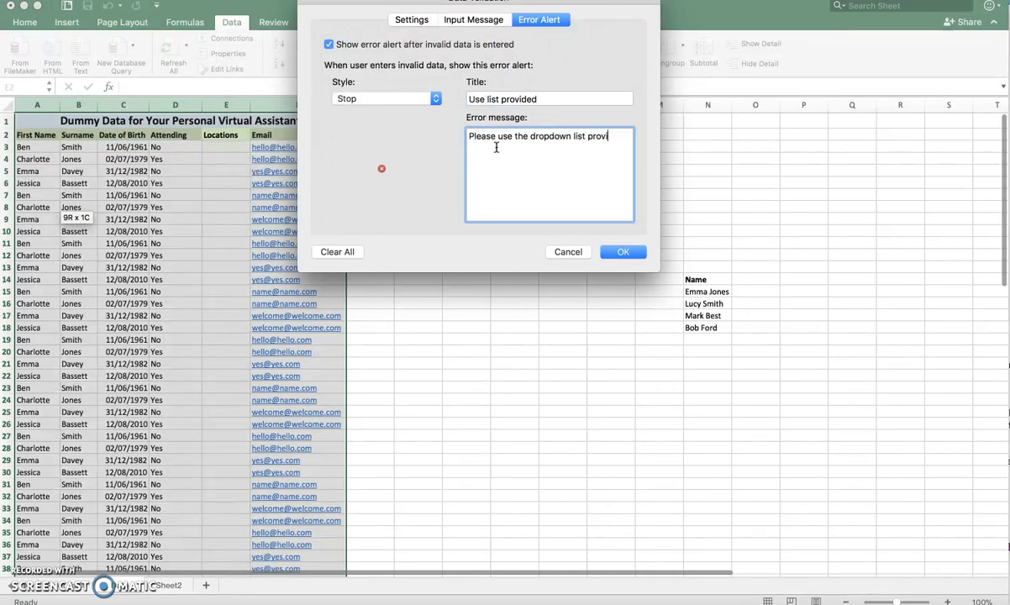
pyautogui.write('ded. Please contact management if')
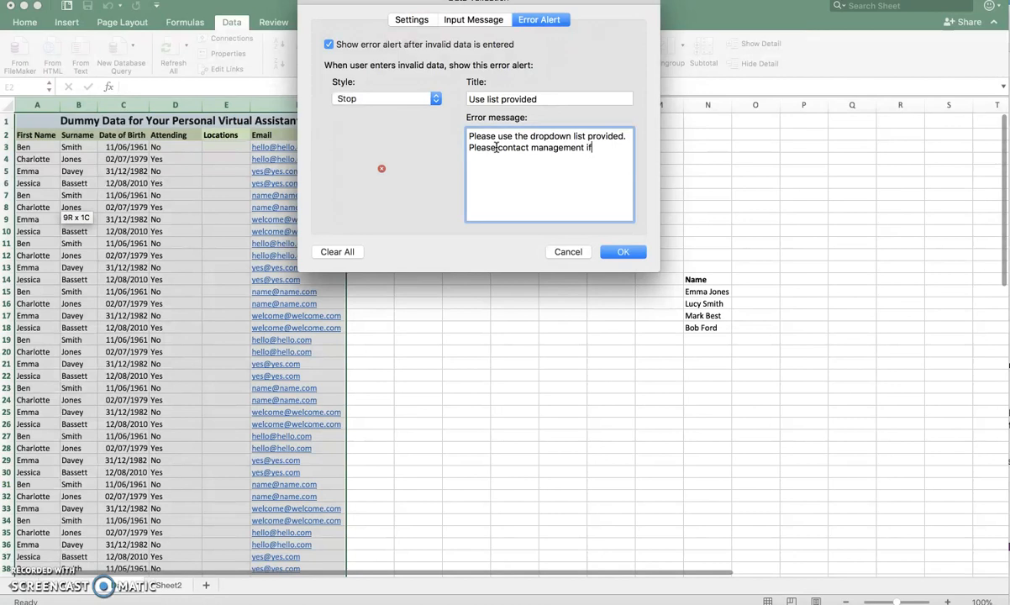
pyautogui.write(' you would like any new locations added.. T')
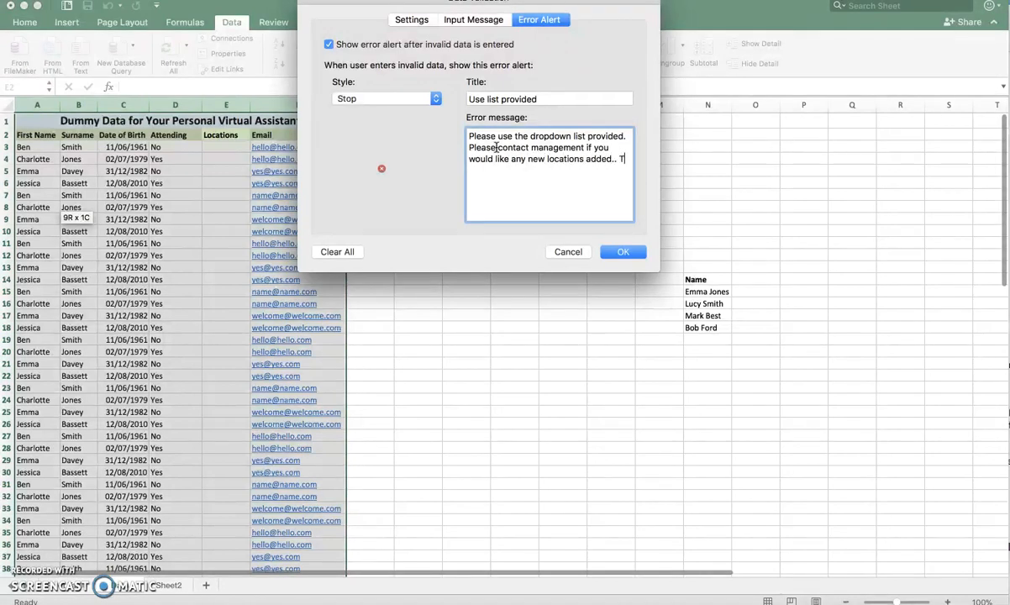
pyautogui.press('BackSpace')
pyautogui.write('Thank you.')
pyautogui.click(406, 20)
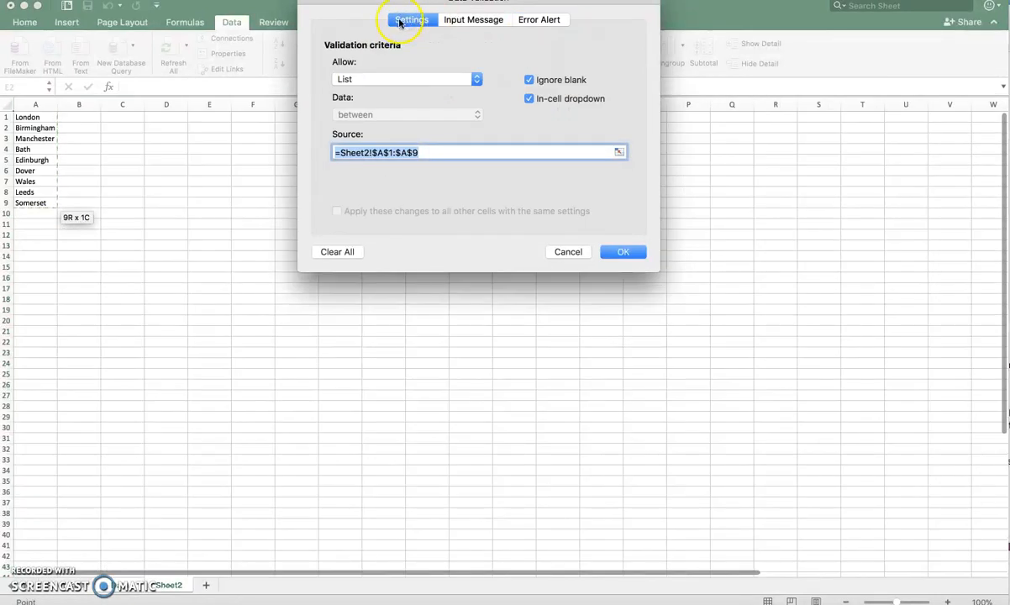
pyautogui.click(539, 20)
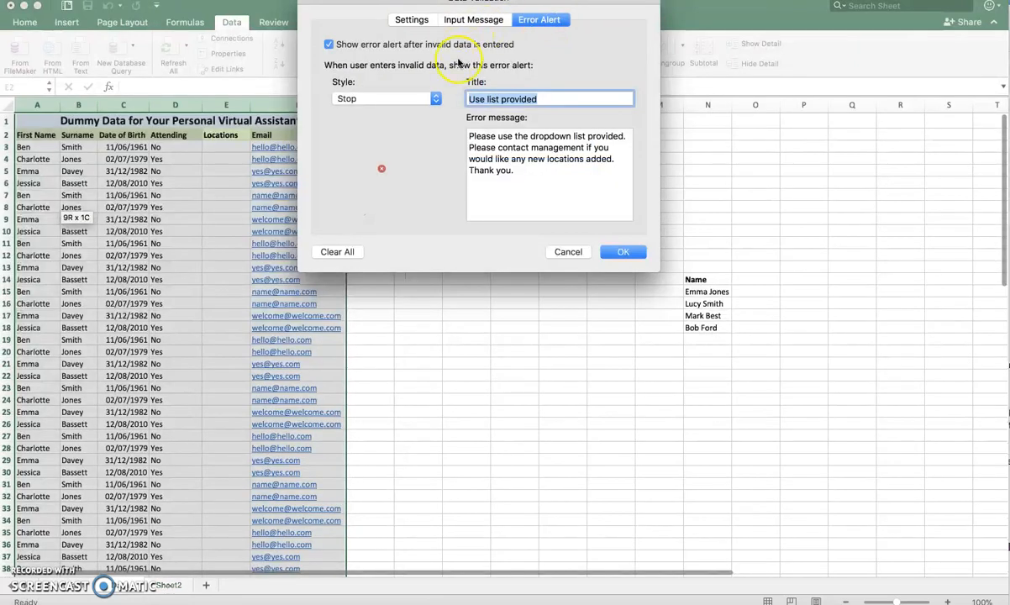
pyautogui.click(412, 19)
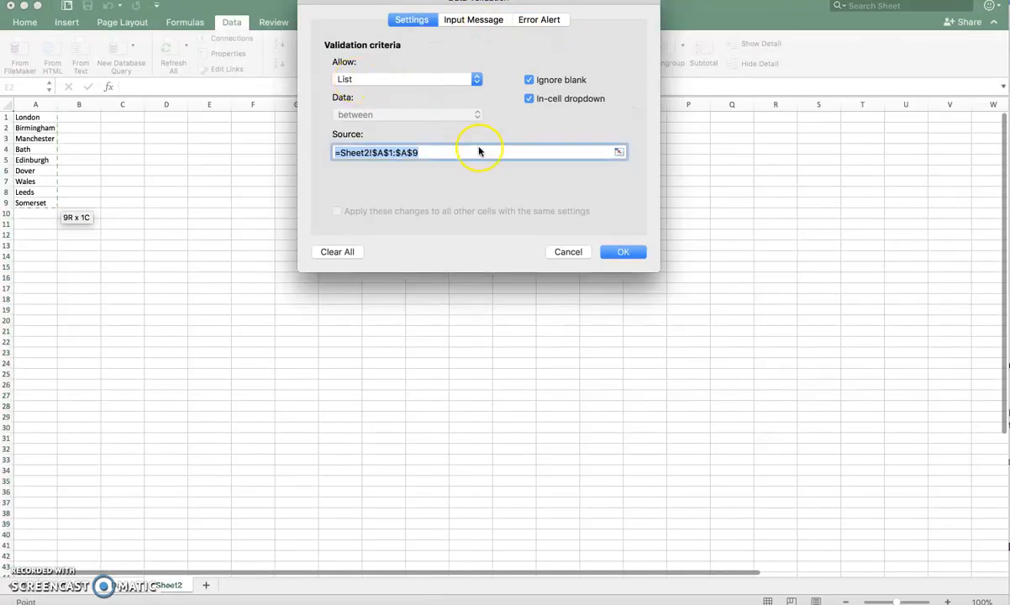
pyautogui.click(626, 254)
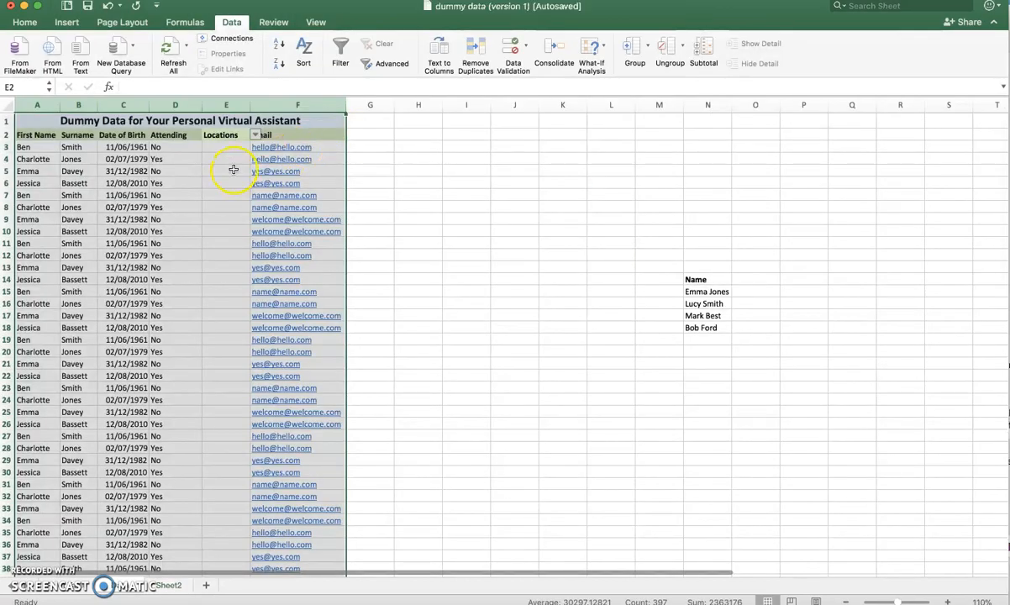
# - Check the dropdown lists in several cells of the Locations column
pyautogui.click(234, 170)
pyautogui.click(218, 158)
pyautogui.click(220, 220)
pyautogui.click(224, 254)
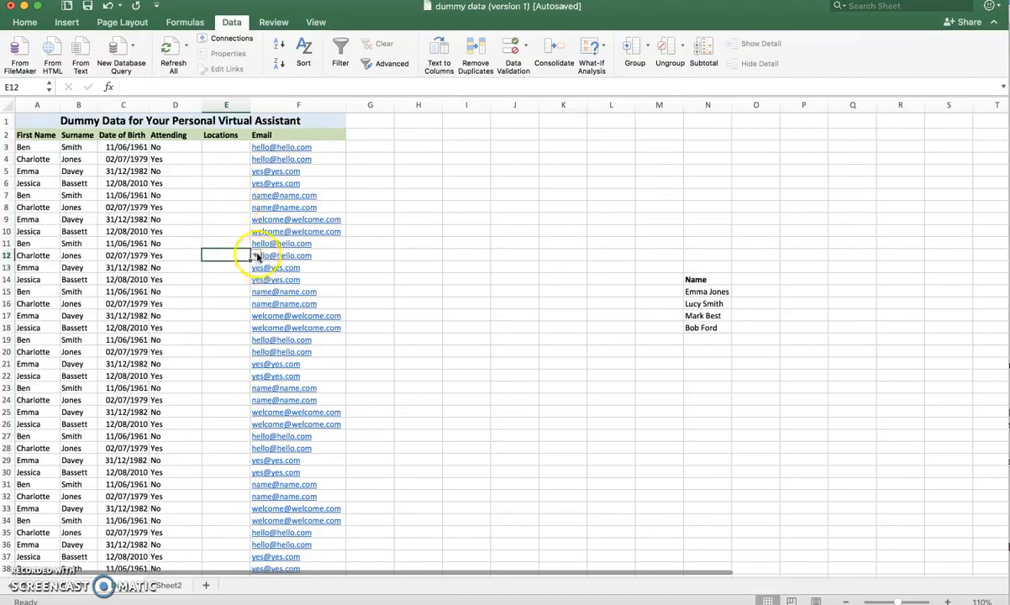
pyautogui.click(230, 291)
pyautogui.click(227, 350)
pyautogui.moveTo(224, 363); pyautogui.dragTo(236, 257)
# - Clear all data validation from the Locations header cell E2
pyautogui.click(220, 135)
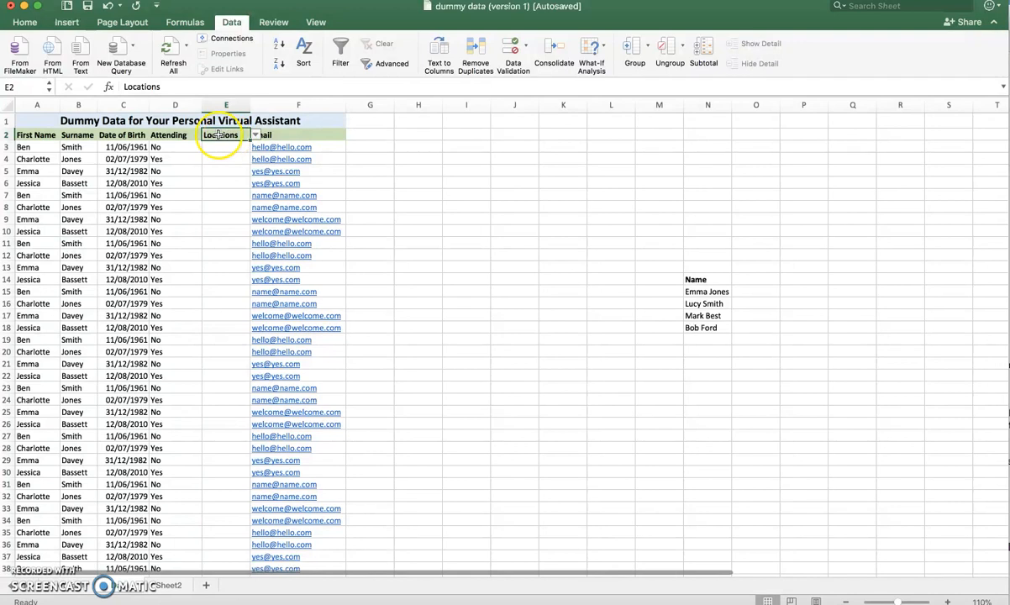
pyautogui.click(227, 136)
pyautogui.click(222, 136)
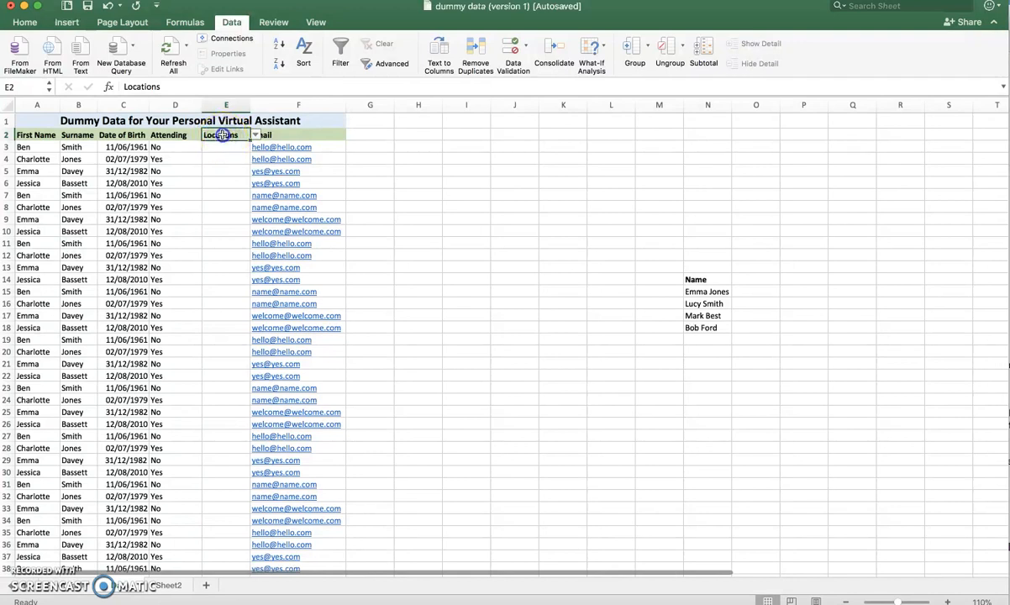
pyautogui.click(525, 47)
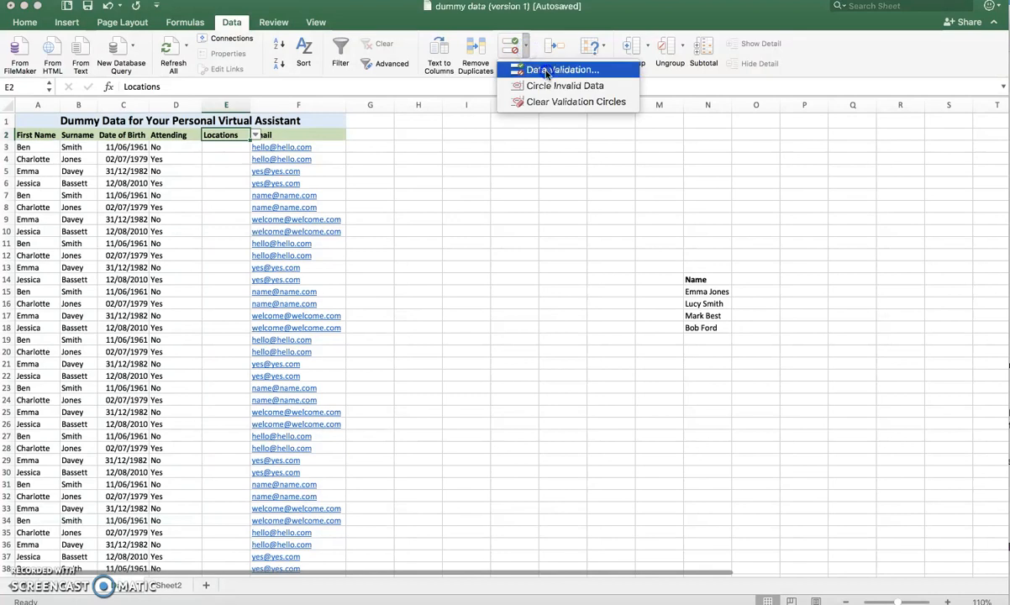
pyautogui.click(547, 70)
pyautogui.click(332, 253)
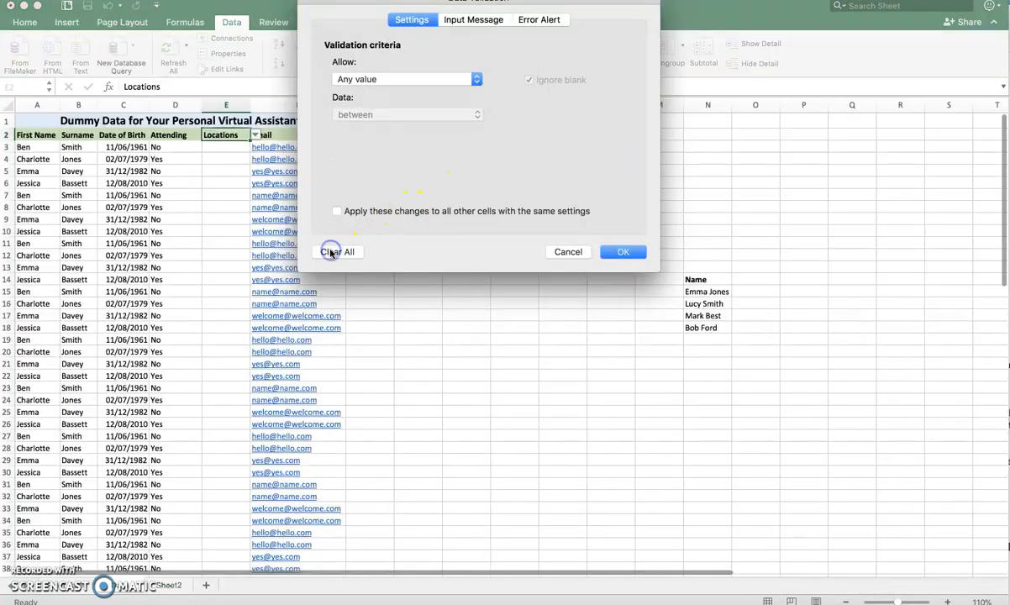
pyautogui.click(623, 252)
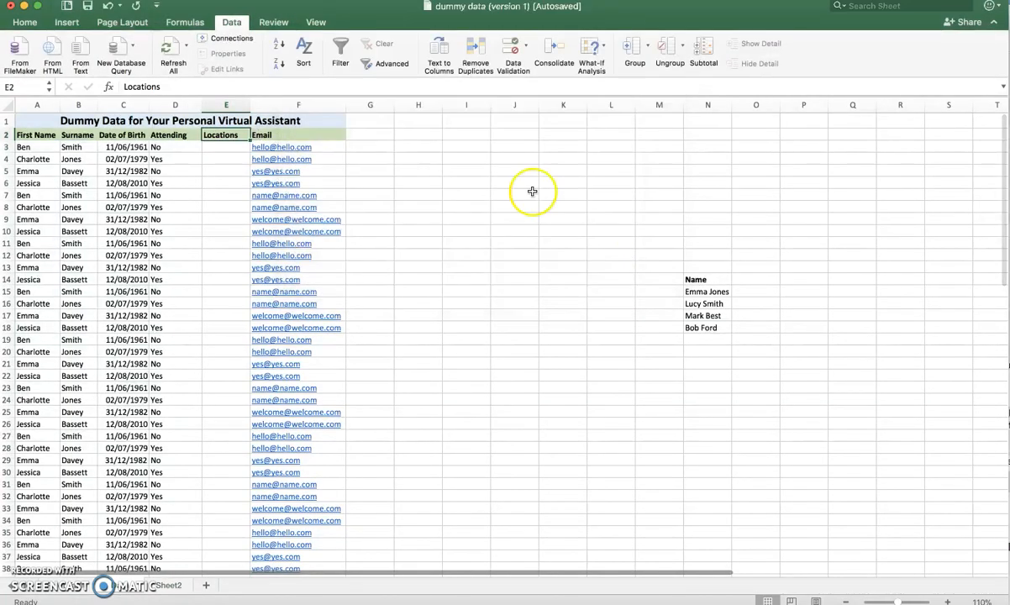
# - Check the Locations header cell E2 and nearby cells for a dropdown arrow
pyautogui.click(228, 158)
pyautogui.click(230, 134)
pyautogui.click(232, 135)
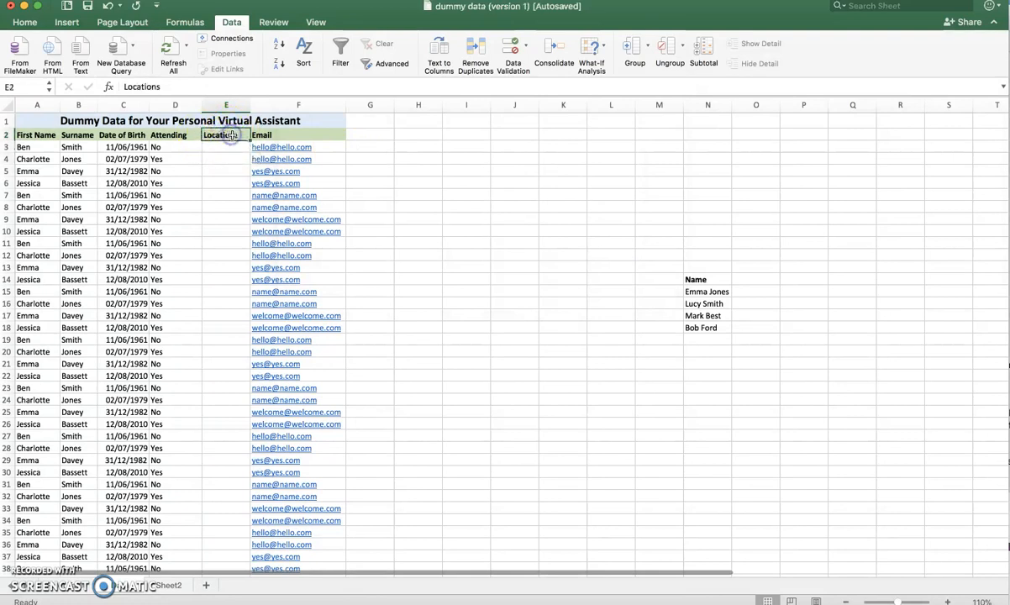
pyautogui.click(227, 159)
pyautogui.click(224, 232)
# - Choose London from the dropdown list in cell E3
pyautogui.click(229, 147)
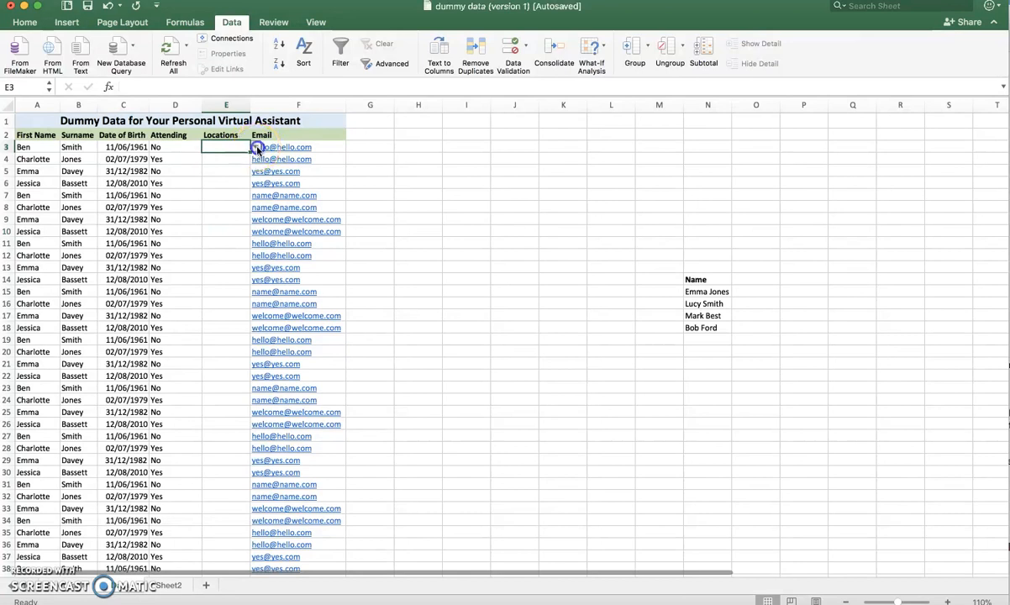
pyautogui.click(257, 148)
pyautogui.click(219, 159)
pyautogui.click(220, 159)
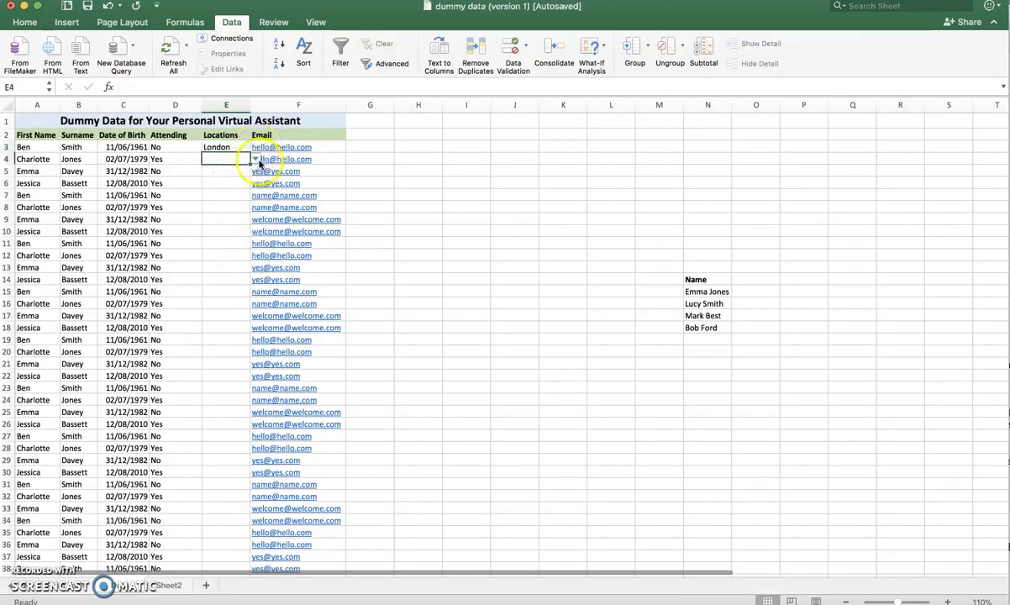
# - Choose Manchester from the dropdown list in cell E4
pyautogui.click(256, 160)
pyautogui.click(221, 195)
pyautogui.click(220, 171)
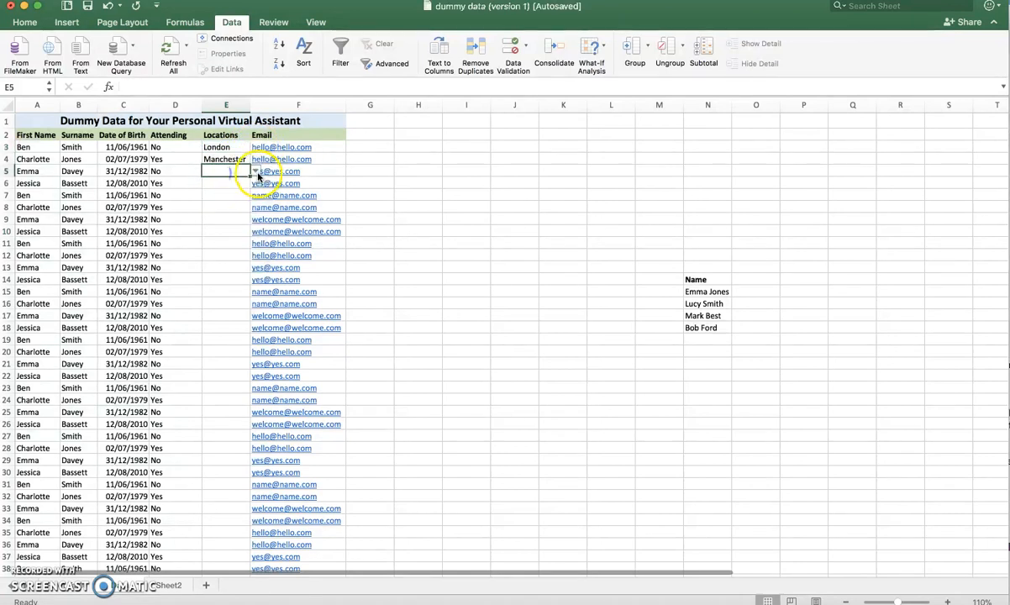
# - Choose Bath from the dropdown list in cell E5
pyautogui.click(255, 171)
pyautogui.click(224, 219)
pyautogui.click(217, 183)
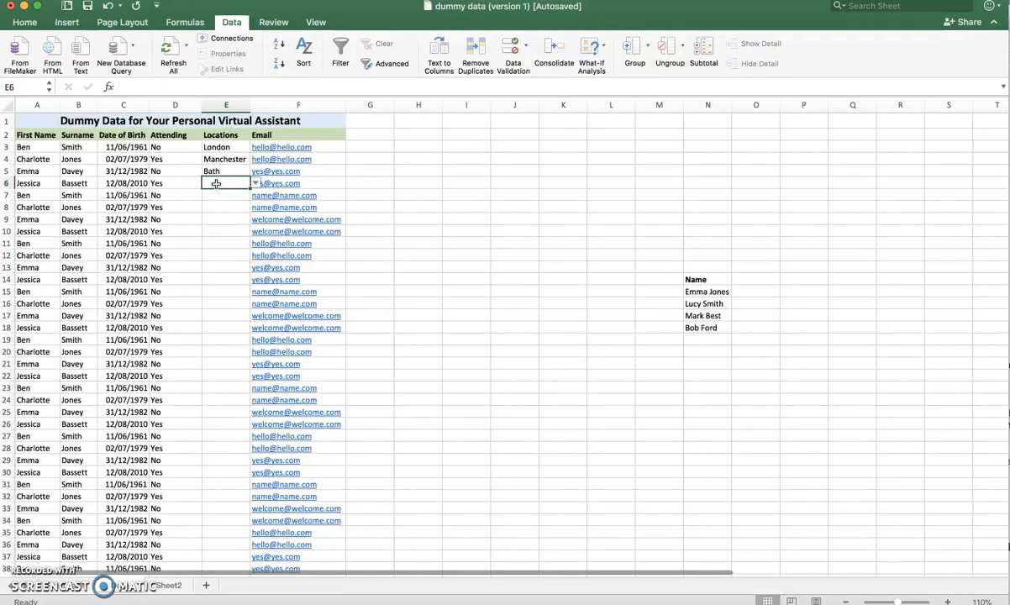
# - Try to enter Scotland in cell E6, retry at the error alert, and cancel the entry
pyautogui.write('Scotland')
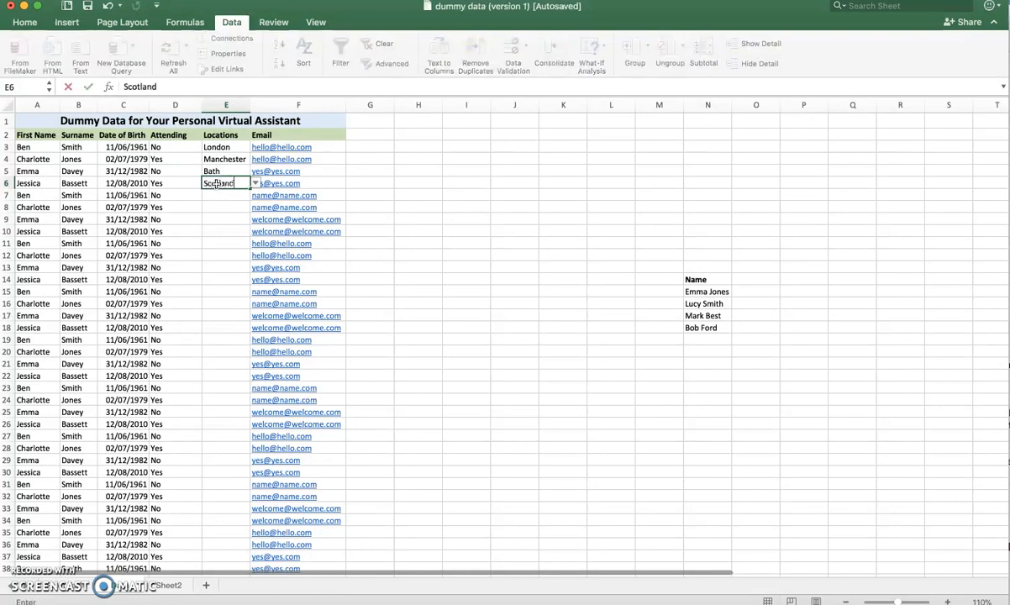
pyautogui.press('Return')
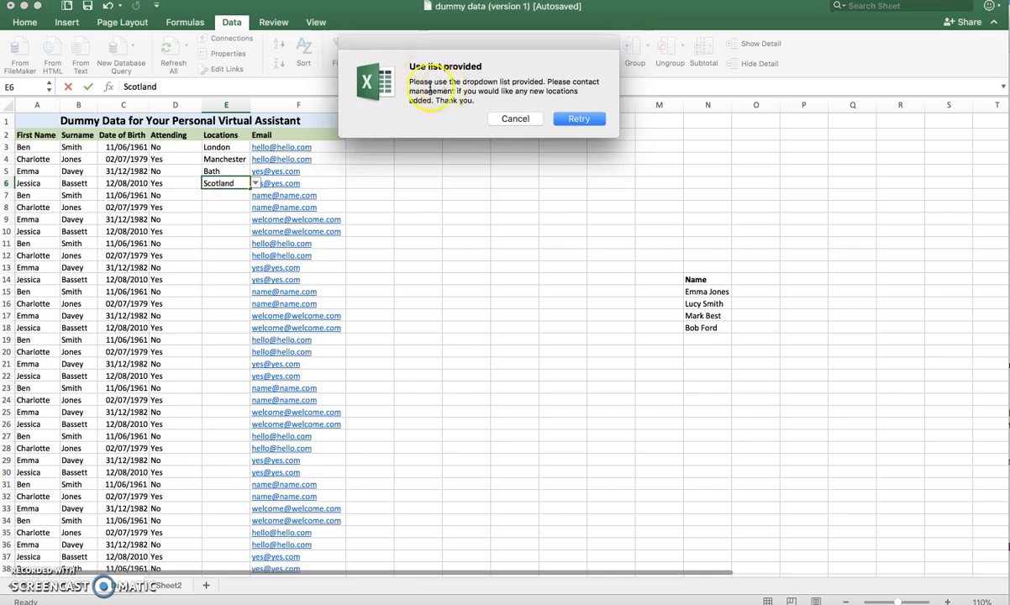
pyautogui.click(579, 120)
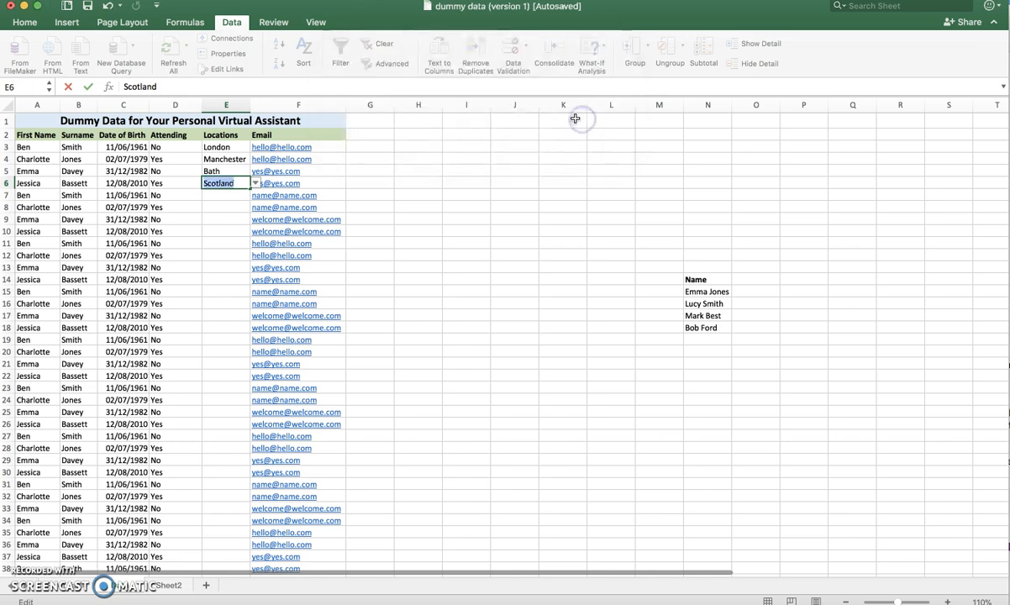
pyautogui.press('Escape')
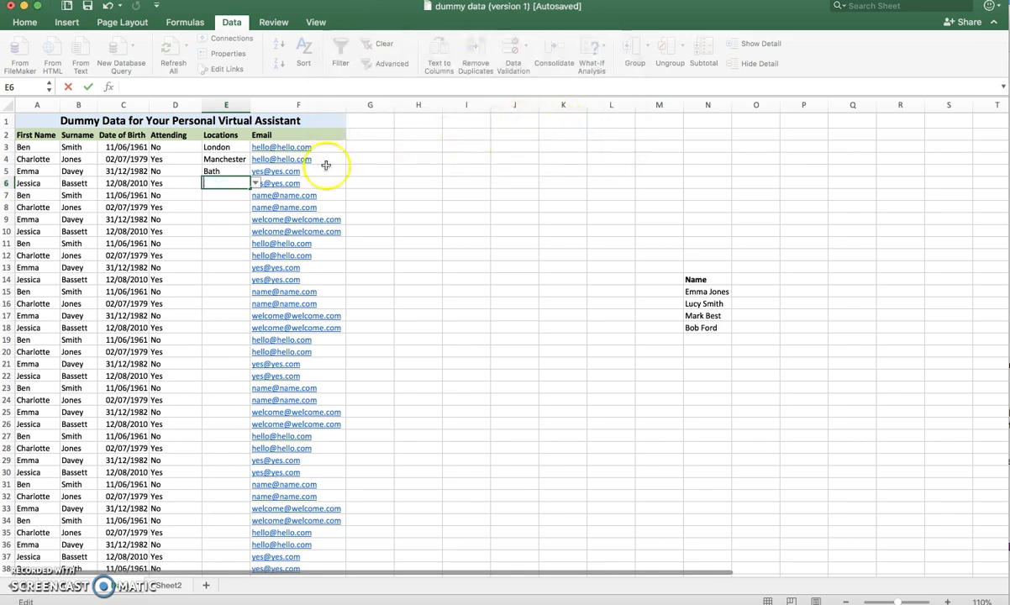
# - Choose Wales from the dropdown list in cell E6
pyautogui.click(255, 183)
pyautogui.click(218, 272)
pyautogui.click(226, 215)
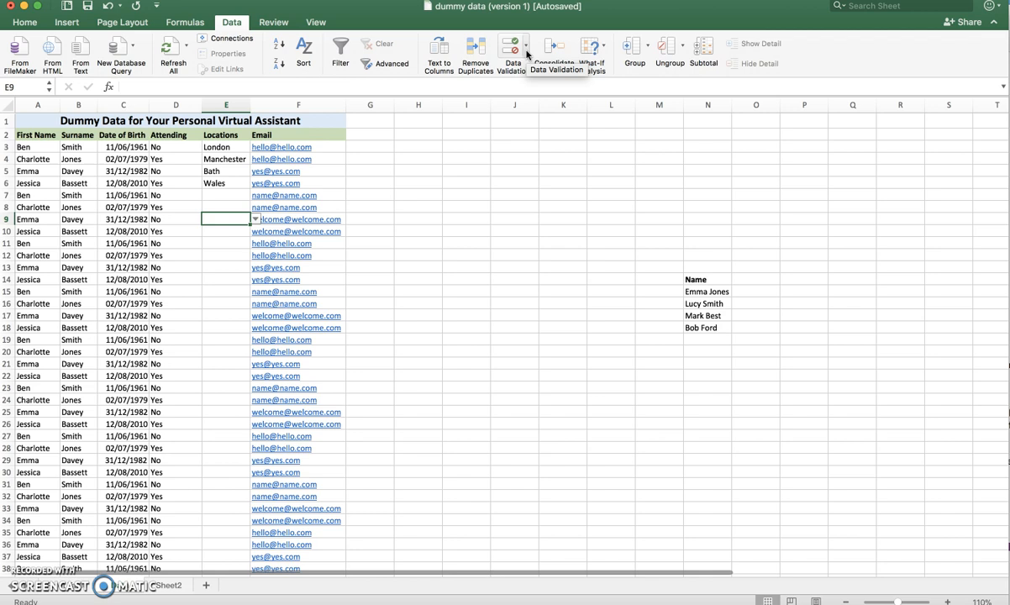
pyautogui.click(223, 195)
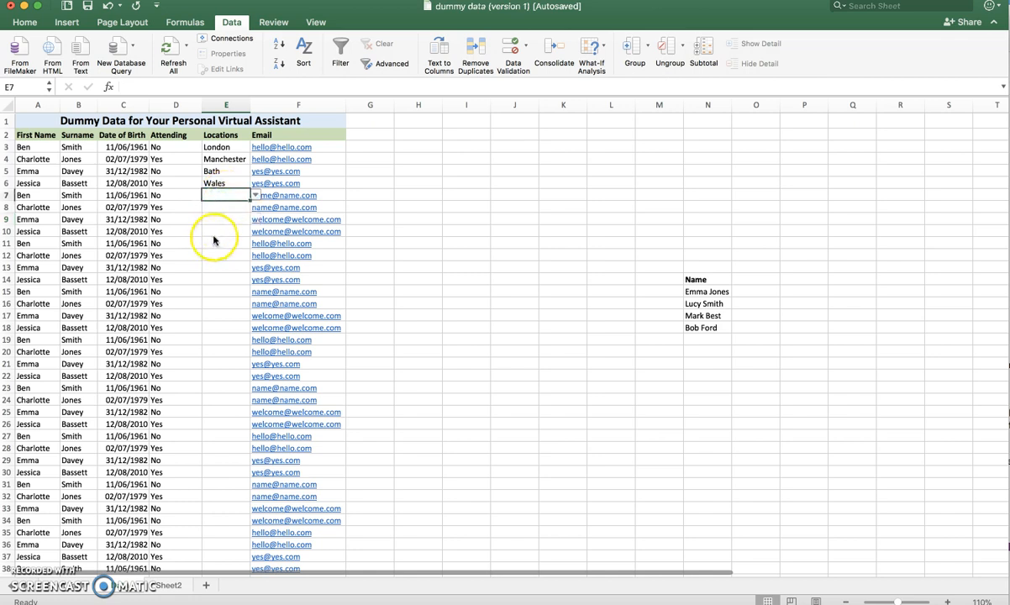